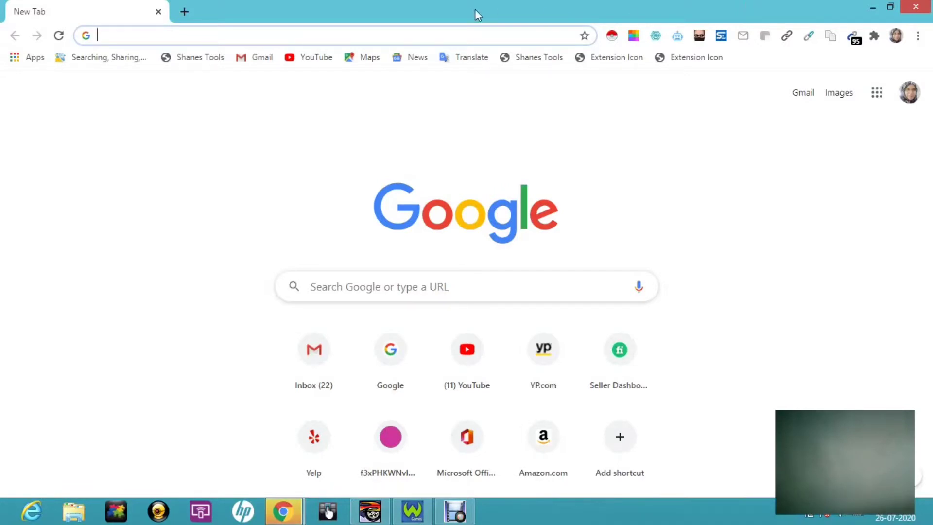
- Search 'email extractor' from the browser and open its Chrome Web Store page
click(331, 280)
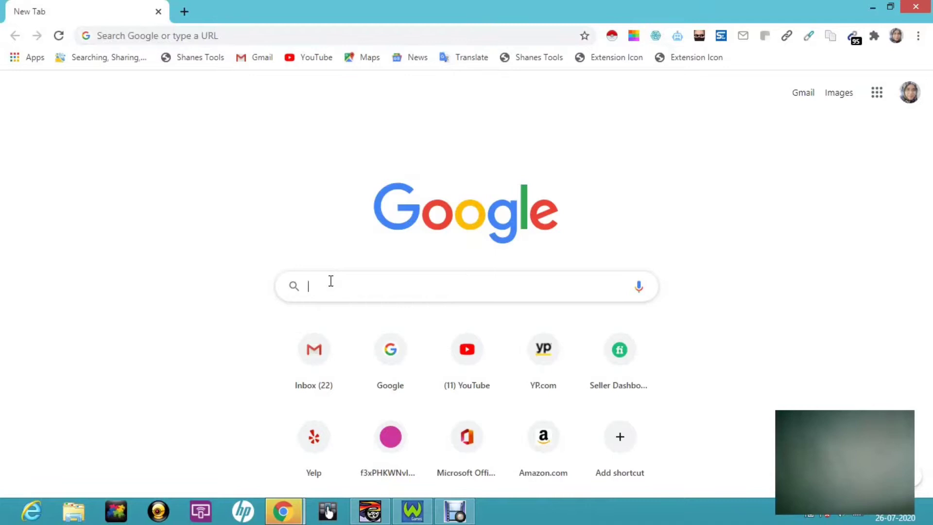
text(email)
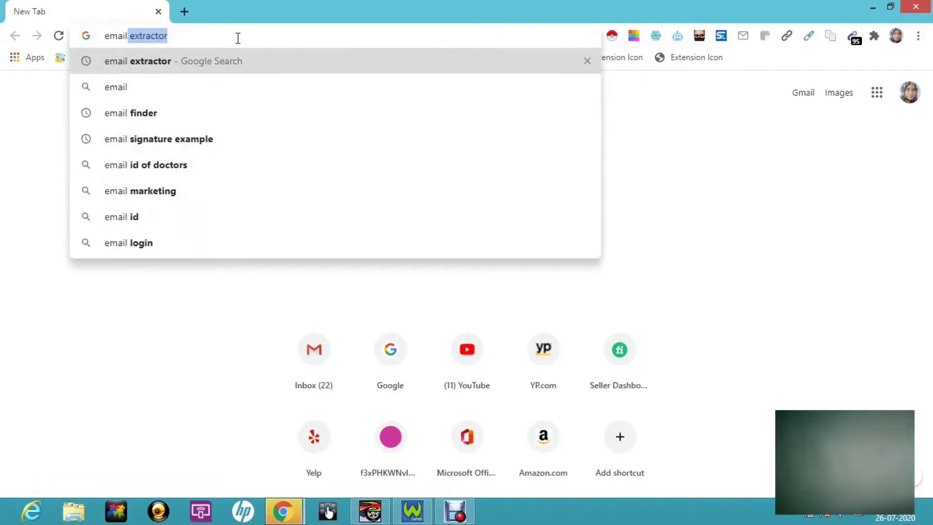
click(166, 63)
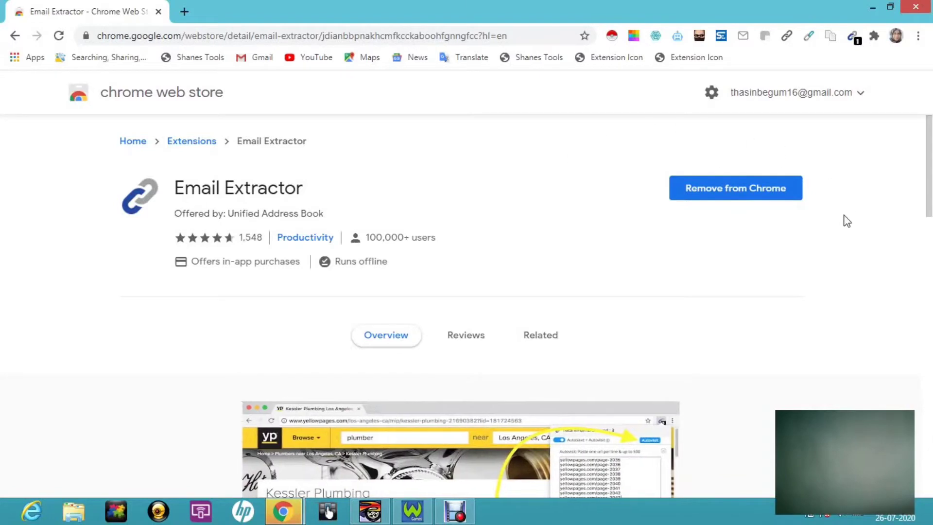
- Check the Extensions puzzle menu for Email Extractor, then select the page address
click(874, 36)
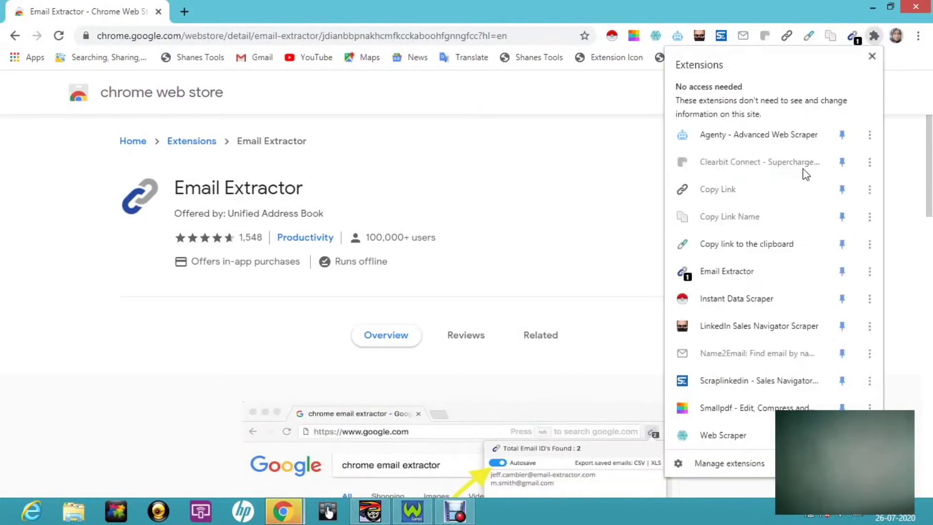
click(599, 199)
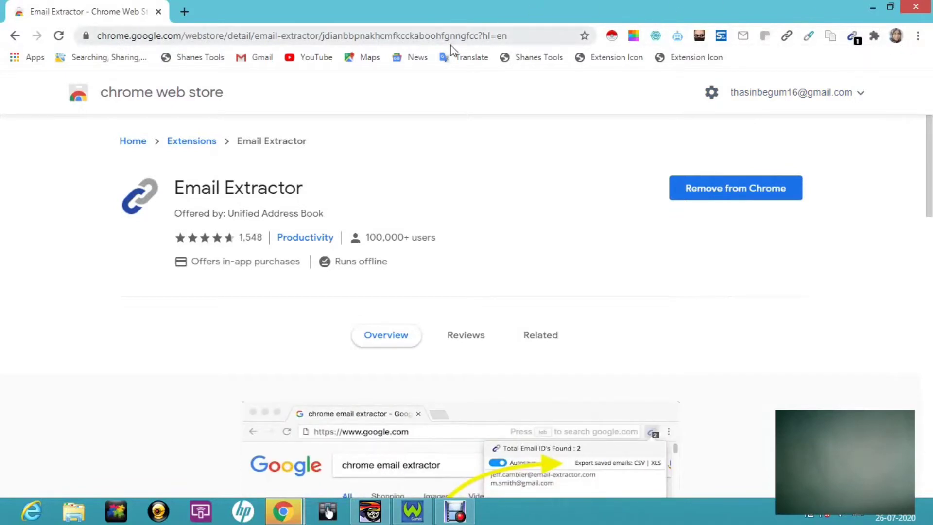
click(124, 36)
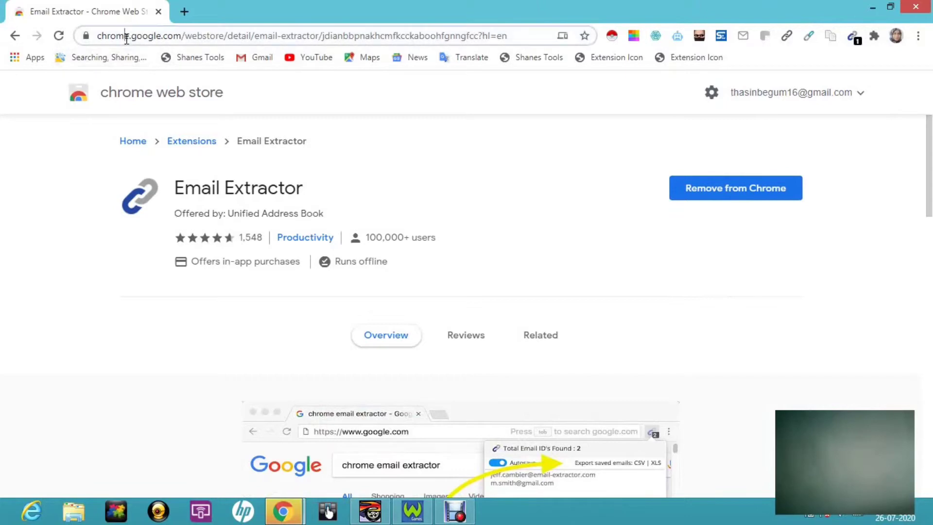
key(BackSpace)
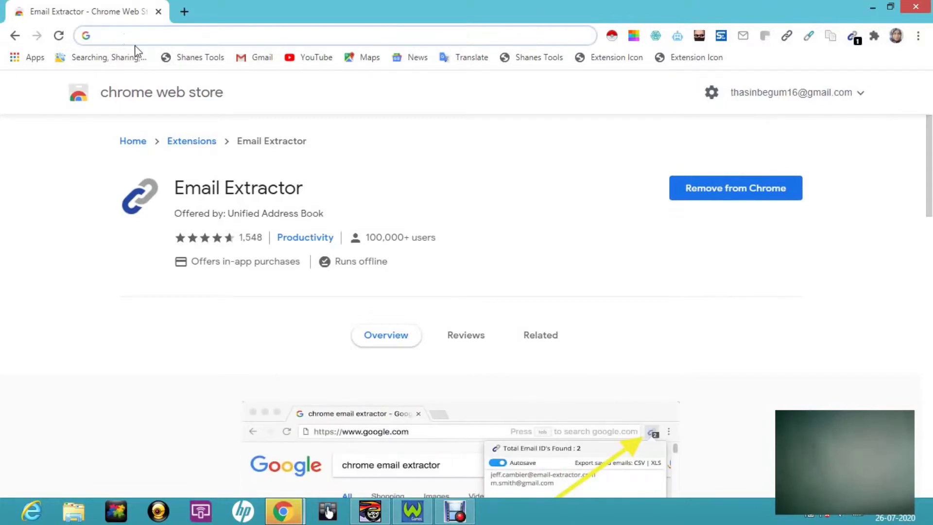
text(google.com)
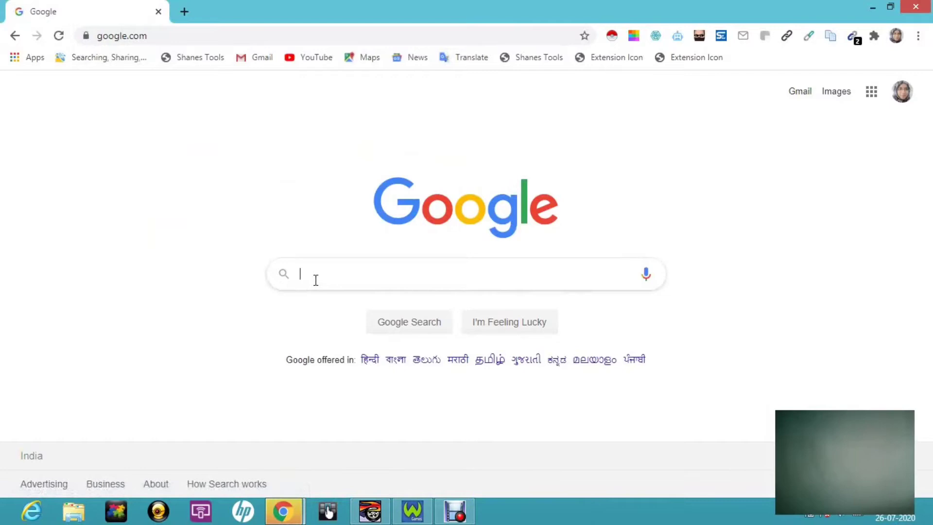
text(site)
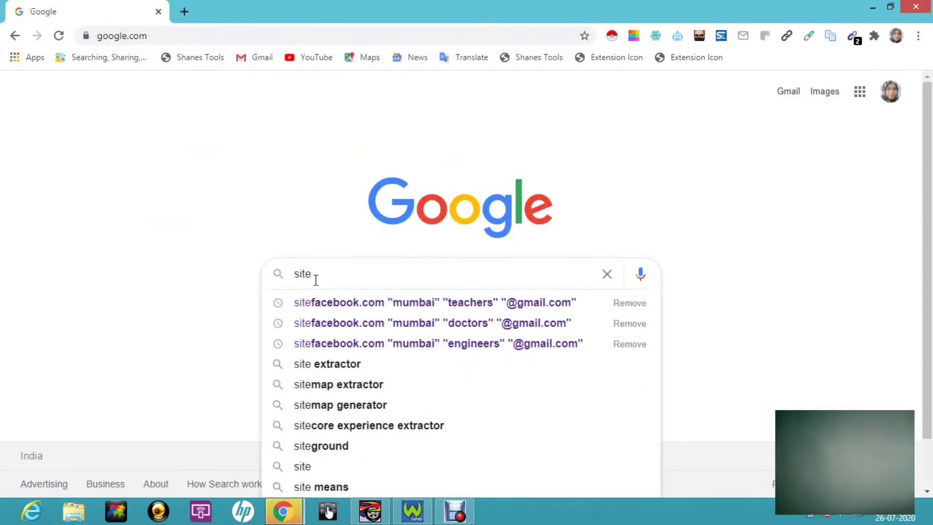
text(fac)
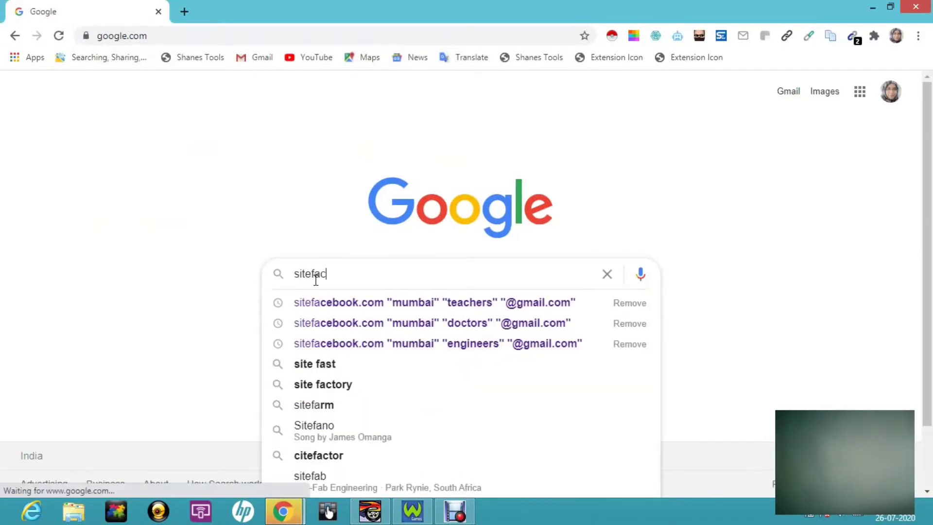
text(ebook)
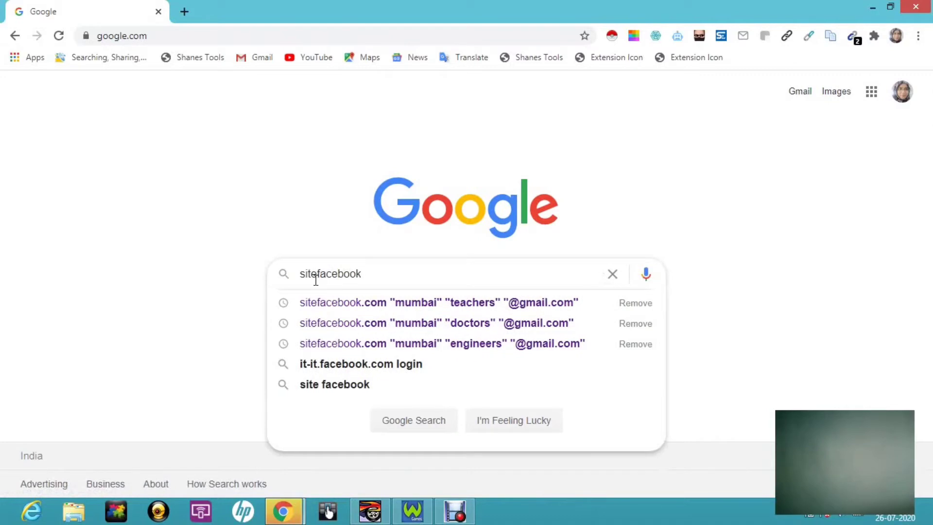
text(.com)
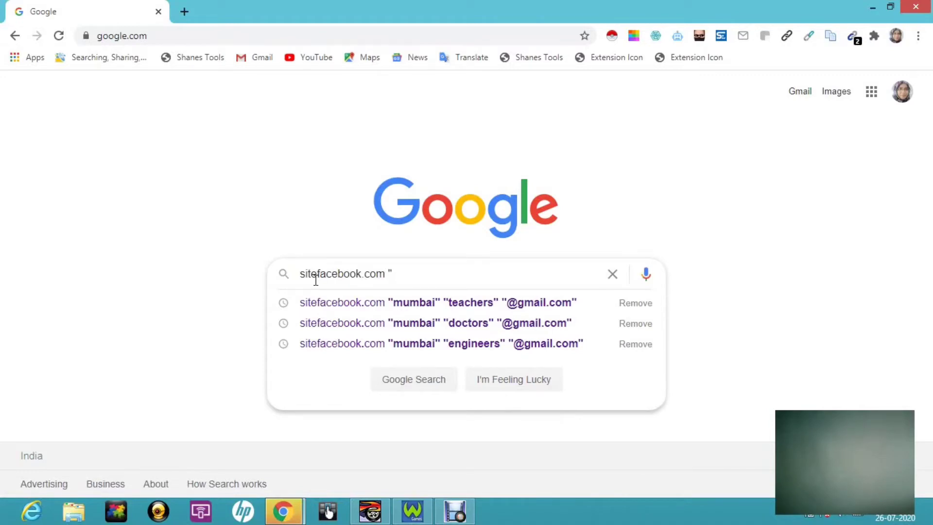
text("chennai)
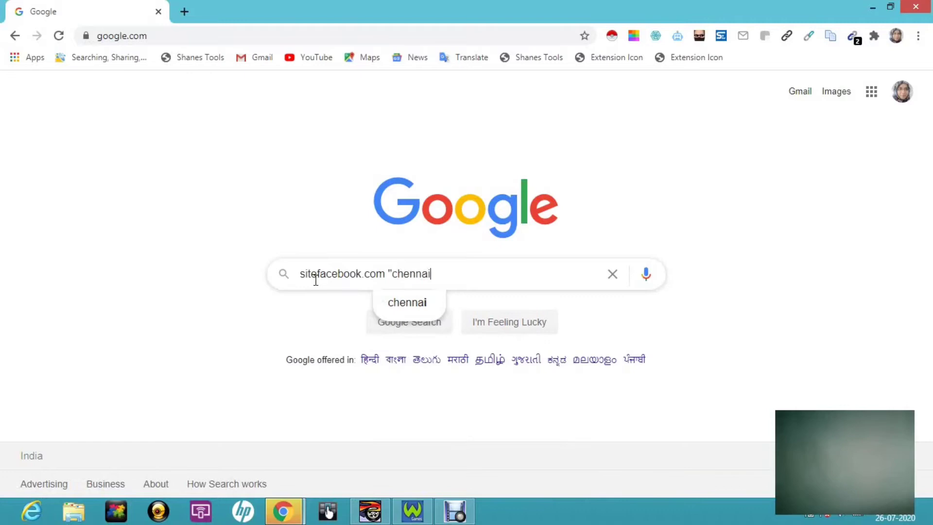
text(")
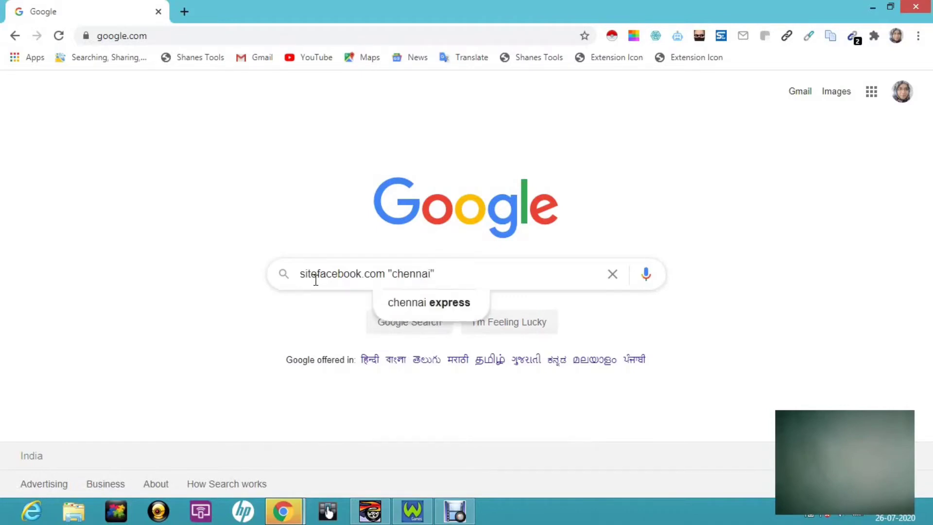
text( "dpoc)
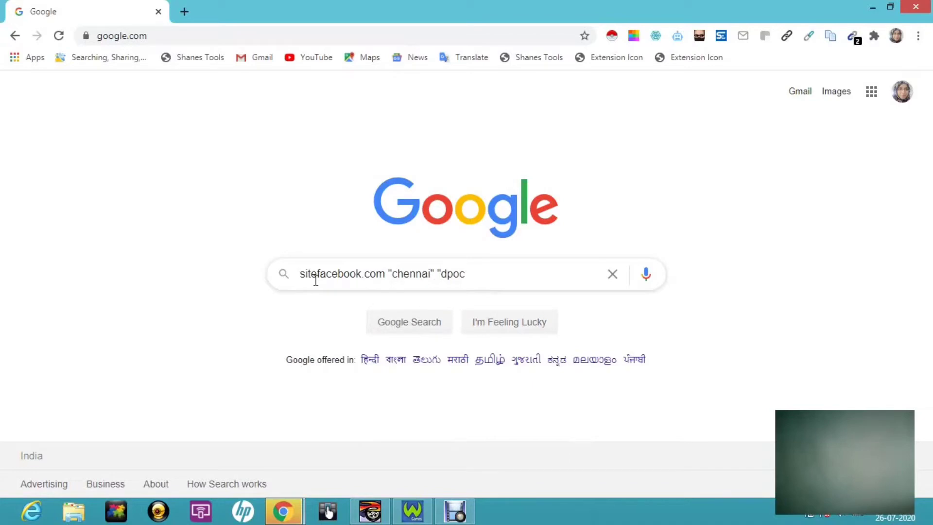
key(BackSpace)
key(BackSpace)
key(BackSpace)
text(octor" )
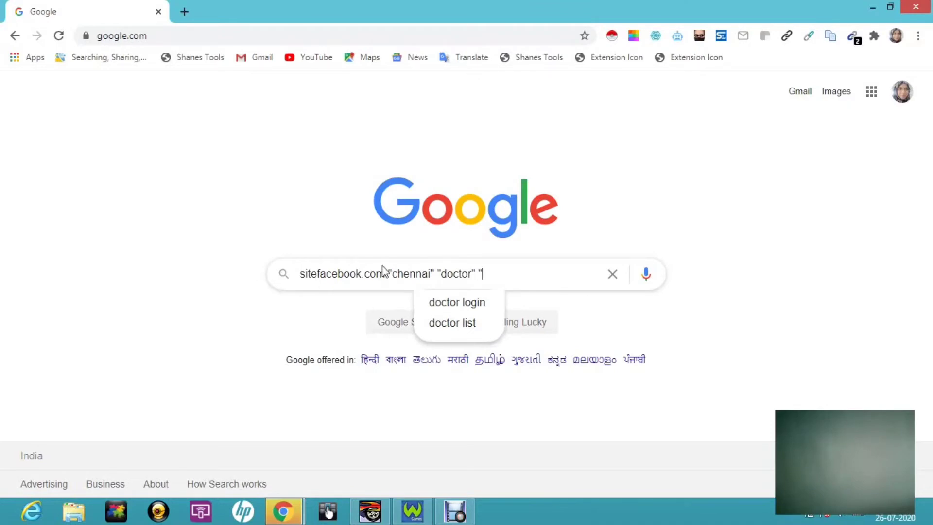
text("@g)
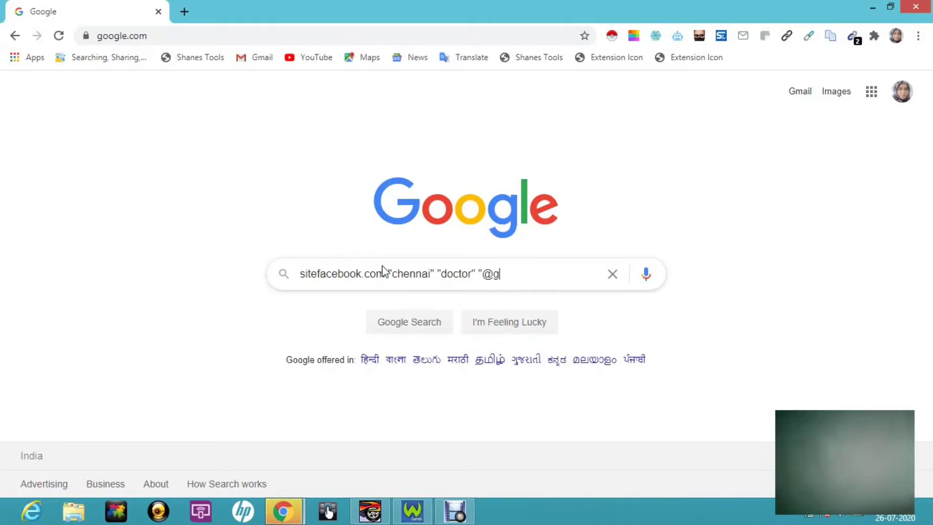
text(mail.com)
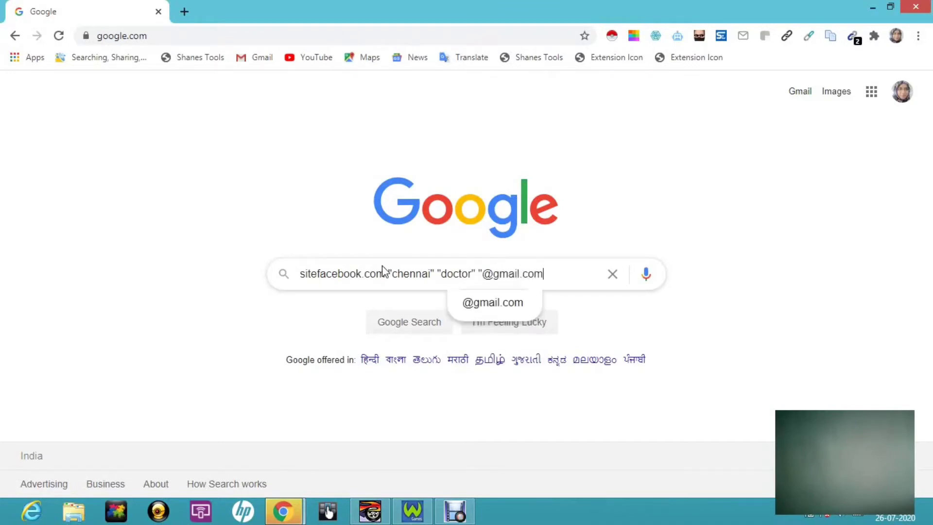
text(")
- Run the Chennai doctor Gmail search, scroll the results, and check the extension toolbar icons
key(Return)
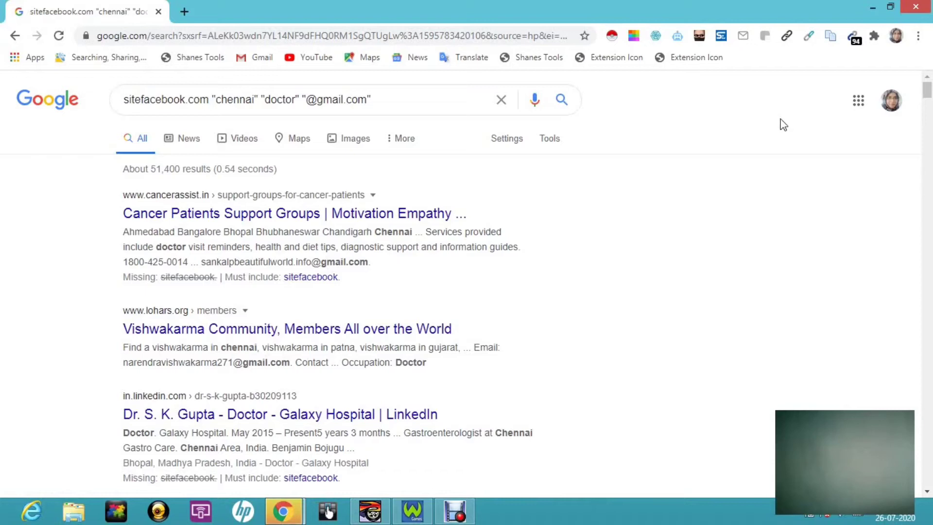
click(808, 35)
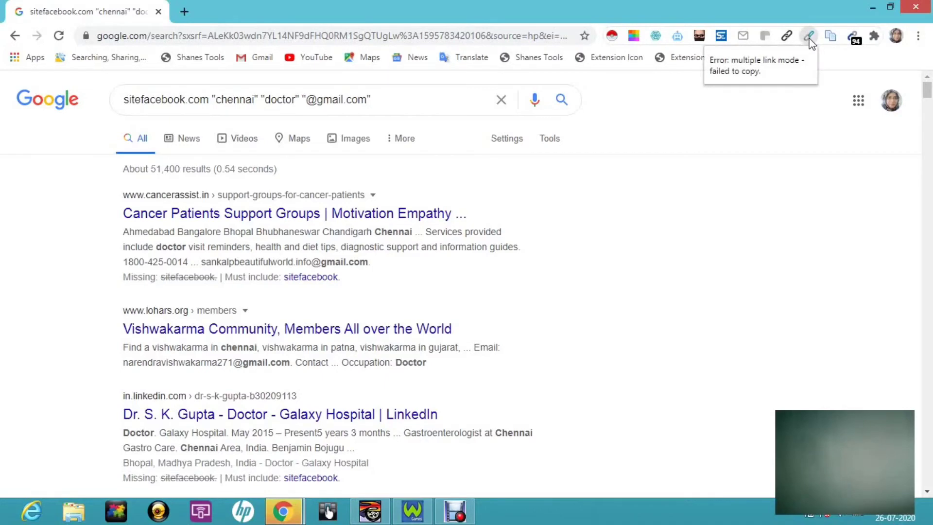
click(854, 36)
click(928, 492)
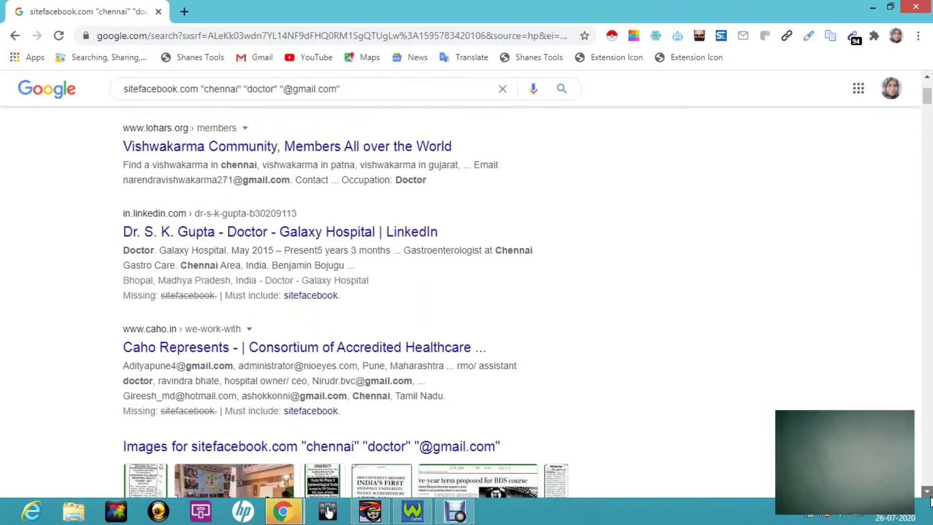
drag(928, 499, 929, 499)
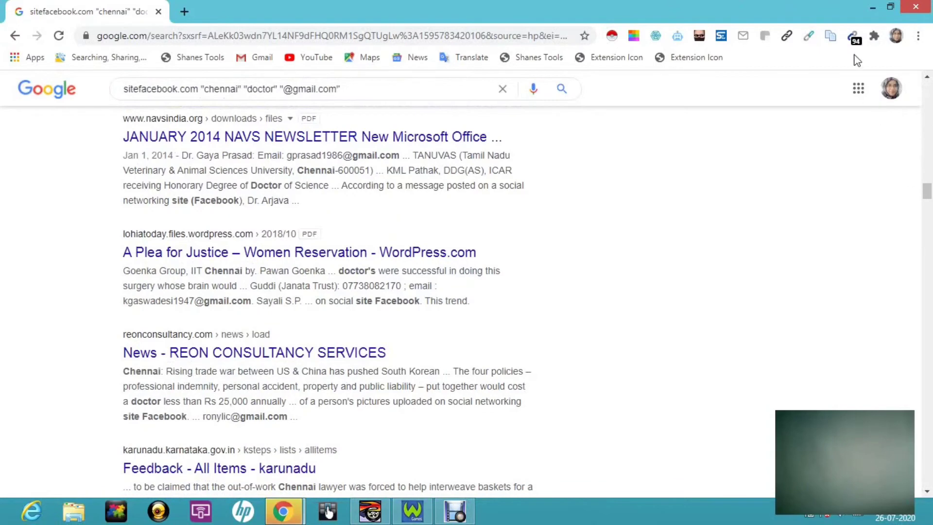
click(854, 42)
- Open the Email Extractor popup, select all 94 found email IDs and copy them
click(853, 39)
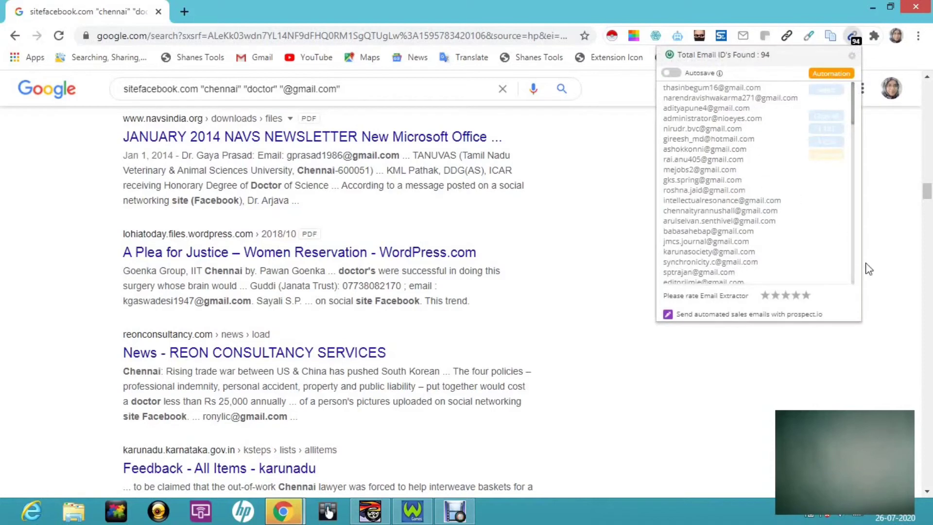
drag(855, 281, 850, 284)
click(850, 284)
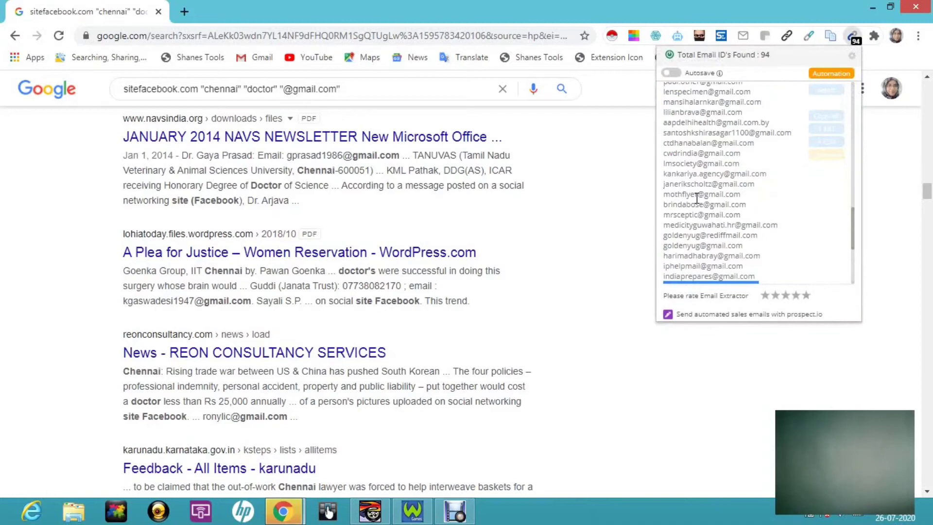
key(ctrl+a)
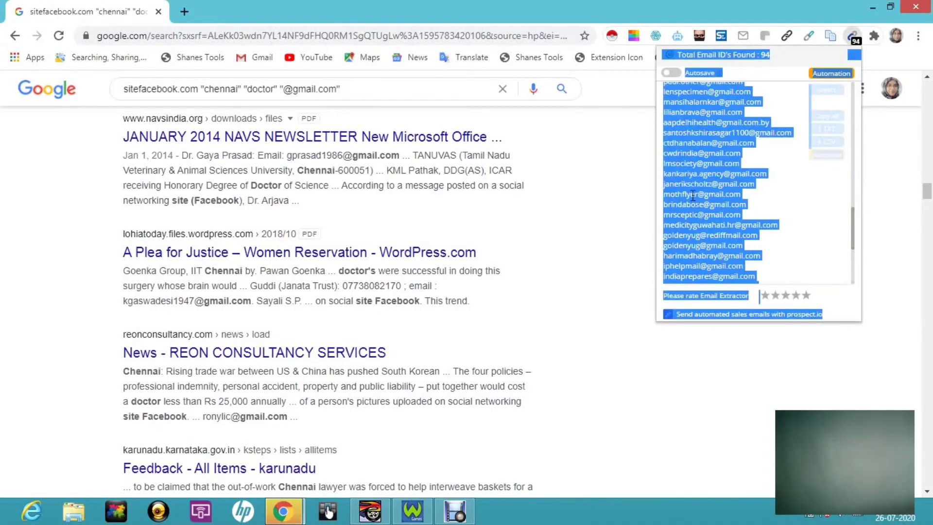
right_click(710, 155)
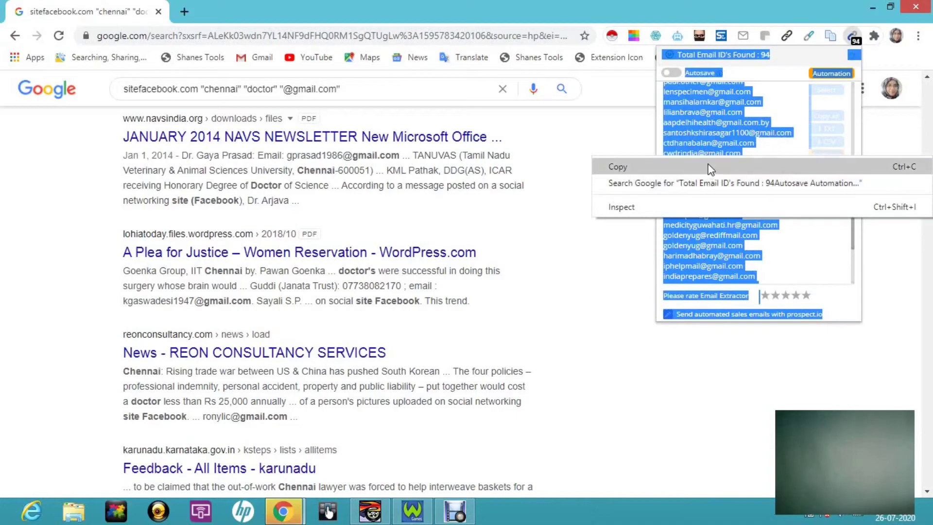
click(707, 166)
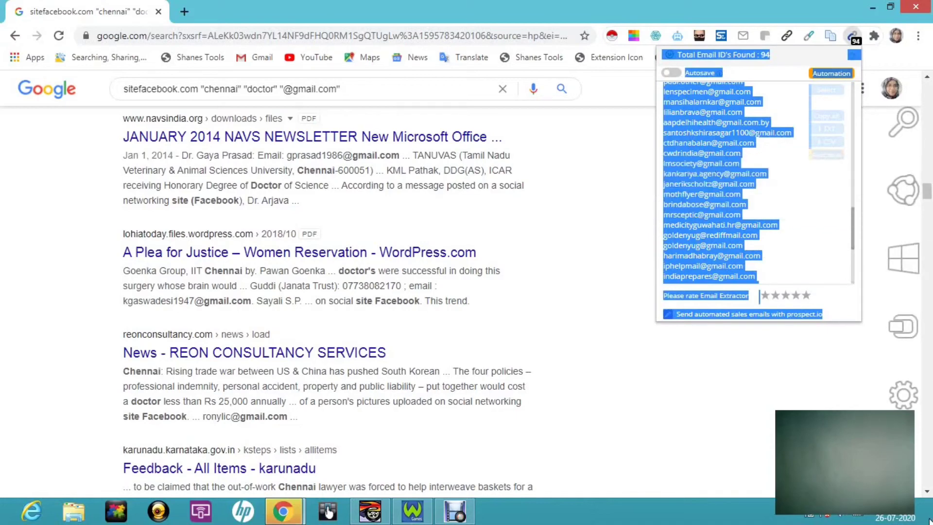
- Search apps for 'note' from the Windows 8 Search charm and launch Notepad
mouse_move(928, 4)
click(903, 128)
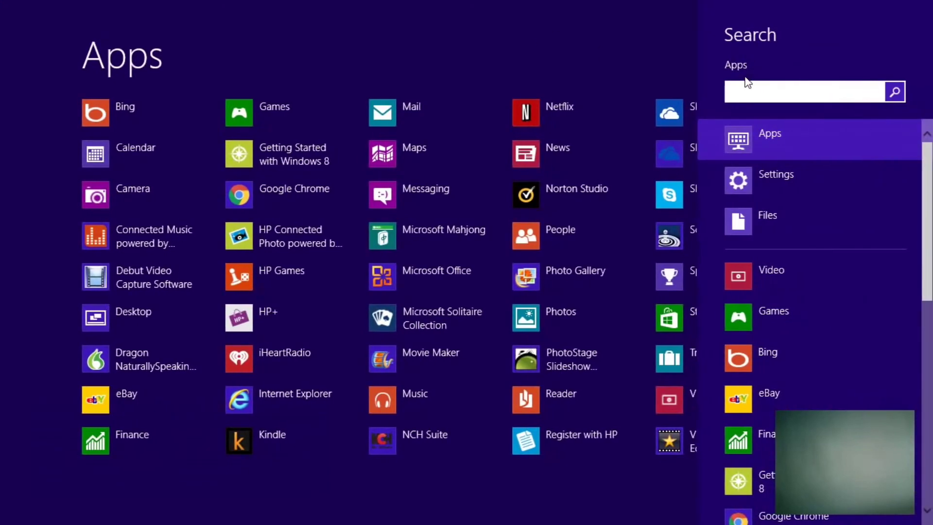
text(note)
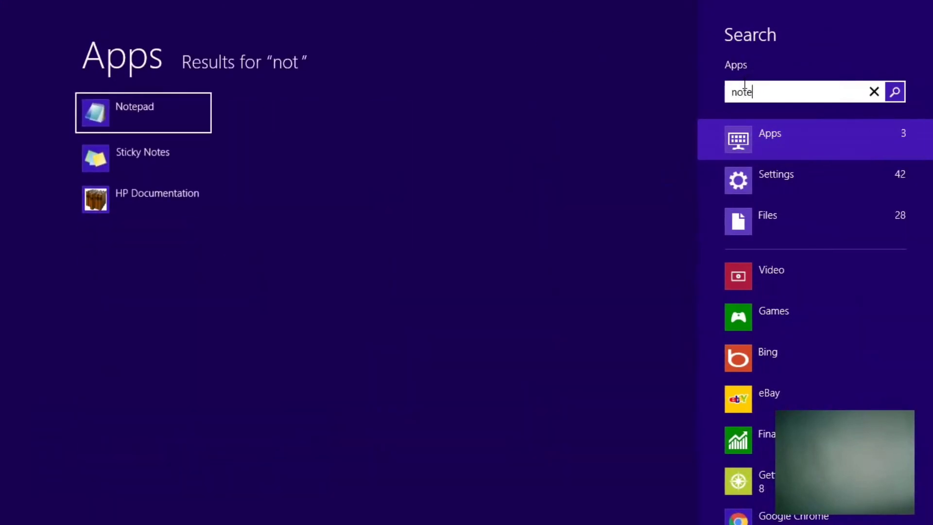
click(170, 109)
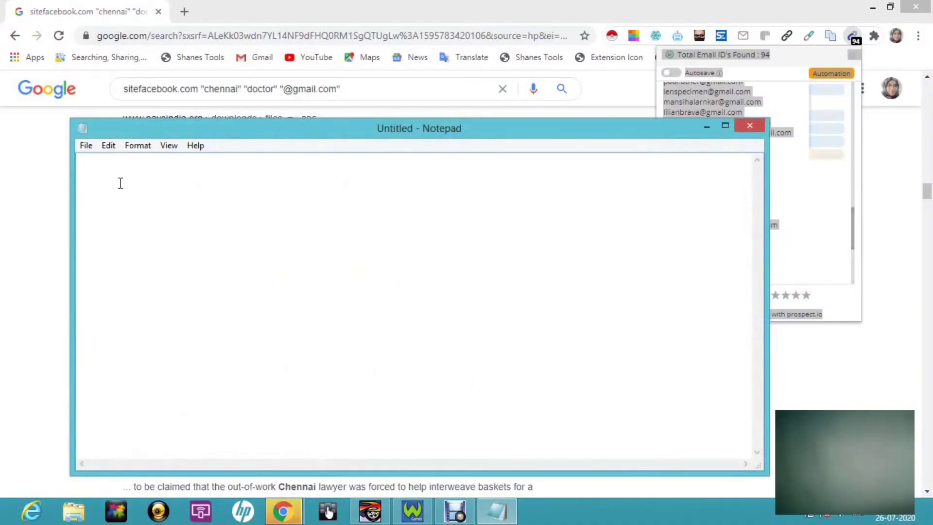
- Paste the copied email addresses into the blank Untitled Notepad document
right_click(121, 182)
click(193, 246)
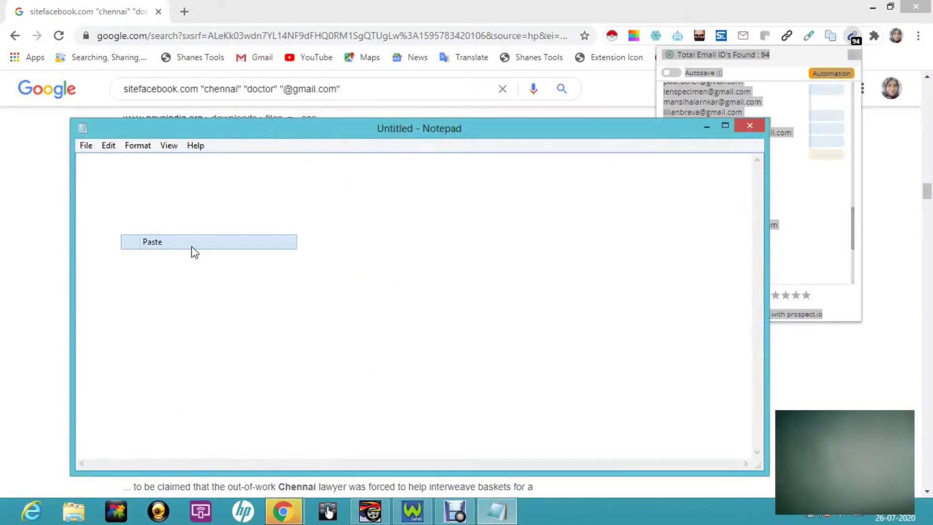